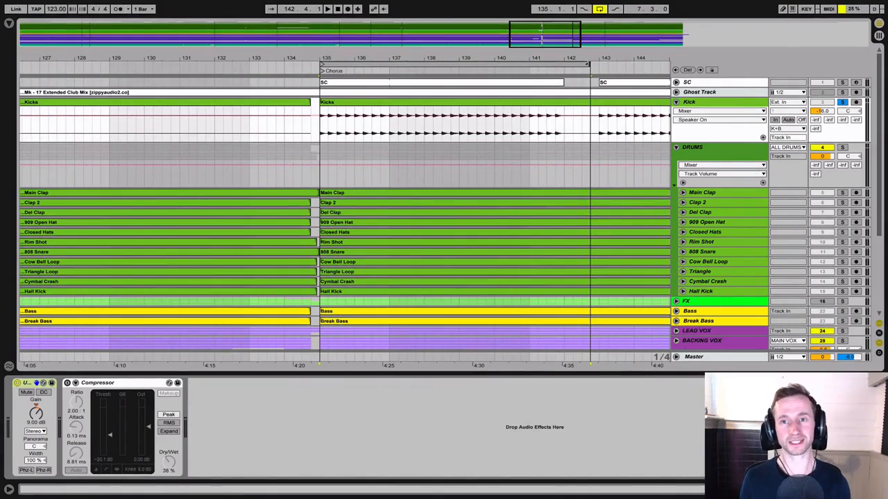
Step: Shorten the loop over the chorus to four bars, from bar 135 to bar 139, and audition the soloed kick
drag(589, 64, 409, 54)
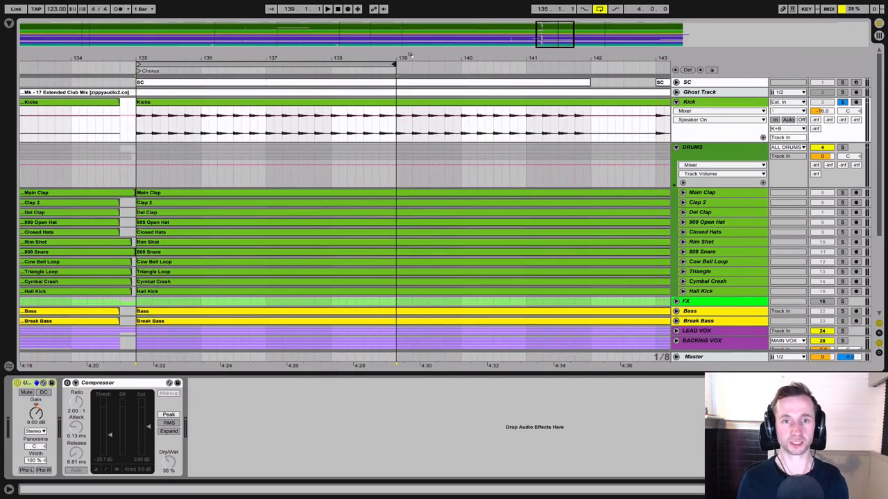
key(space)
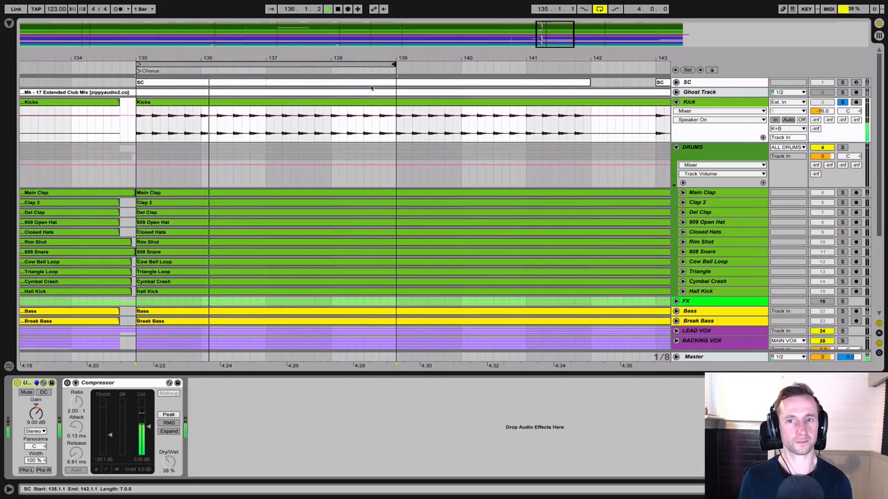
key(space)
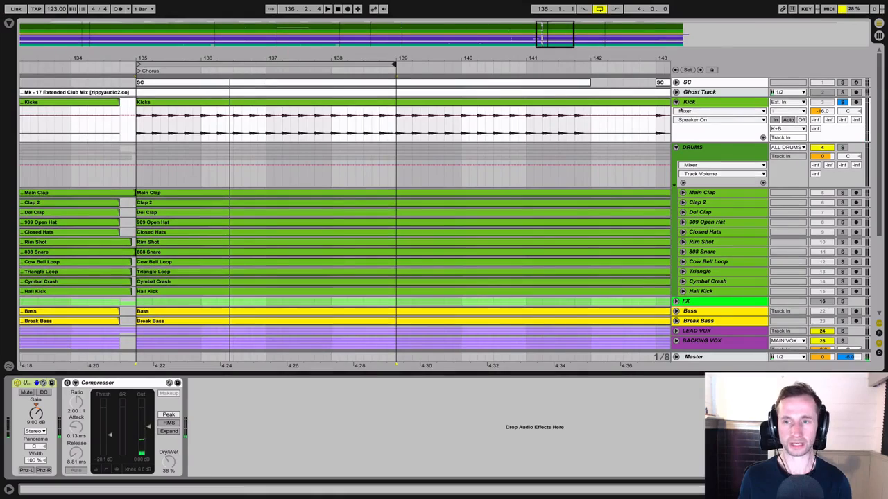
Step: Show the session mixer, play the kick loop, and try raising the Kick track's volume
key(Tab)
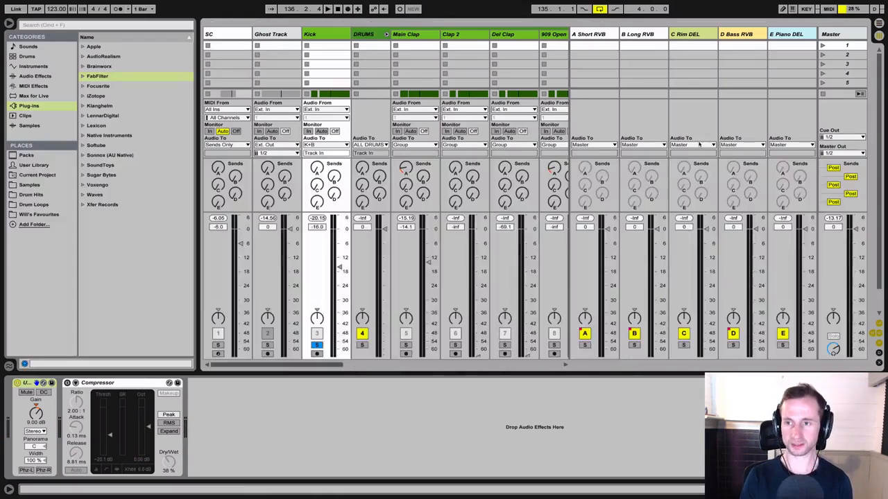
key(space)
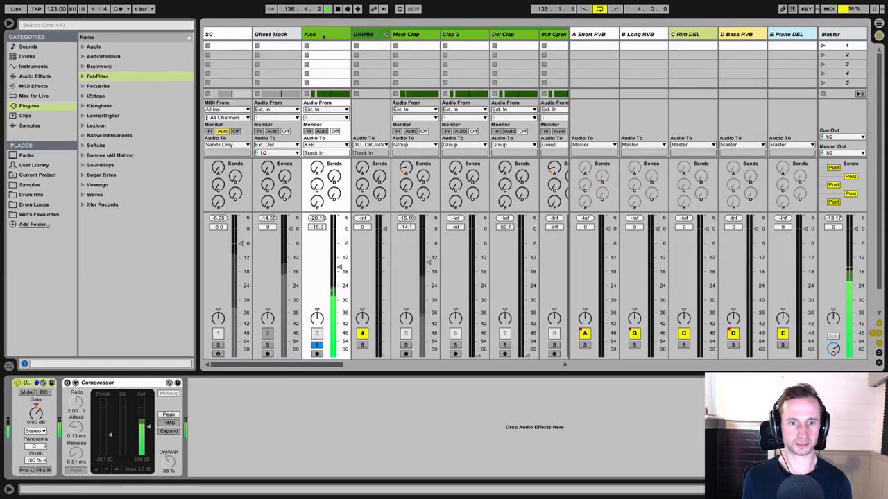
drag(339, 267, 339, 257)
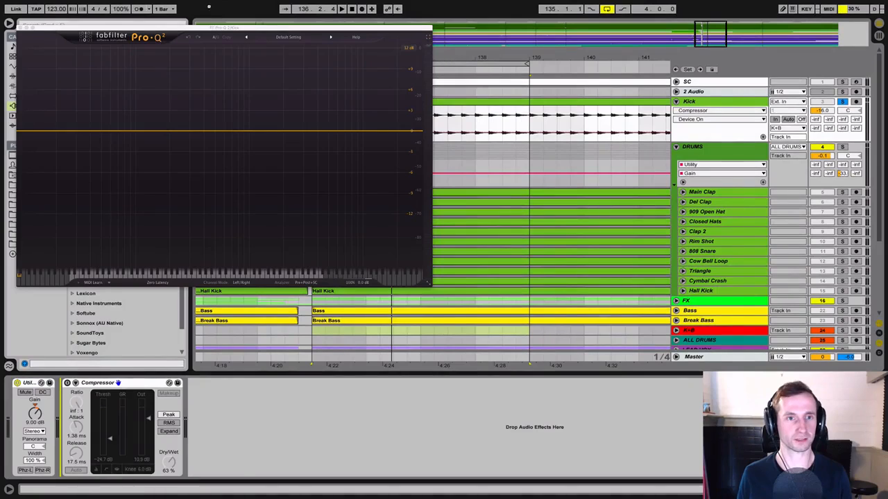
Step: Play the loop and examine the uncompressed kick's frequency spectrum in the Pro-Q 2 analyzer, closing the plug-in window when done
drag(177, 30, 369, 103)
key(space)
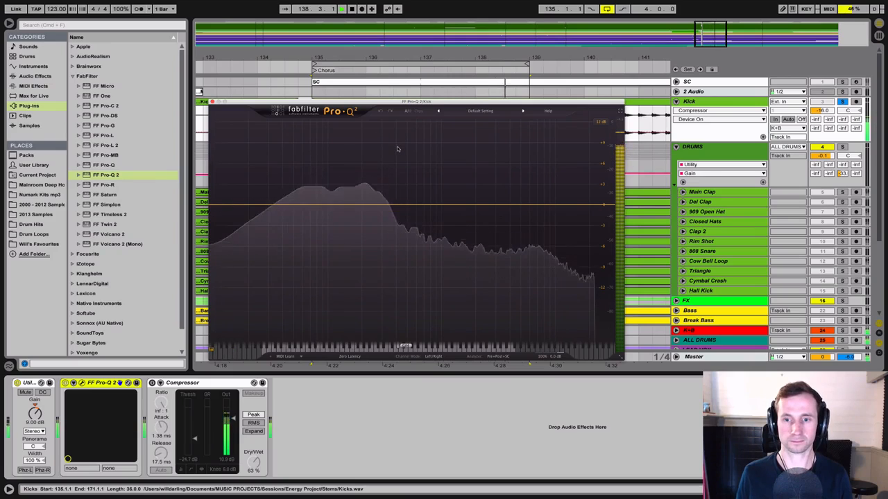
key(space)
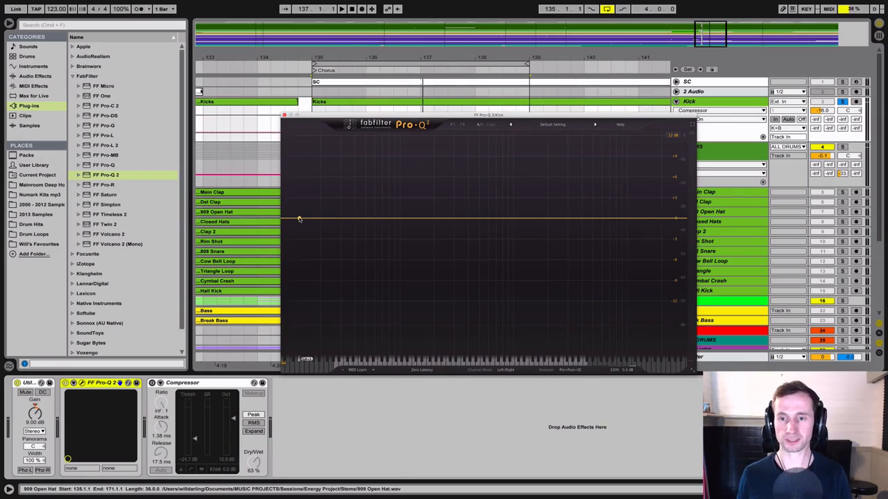
key(space)
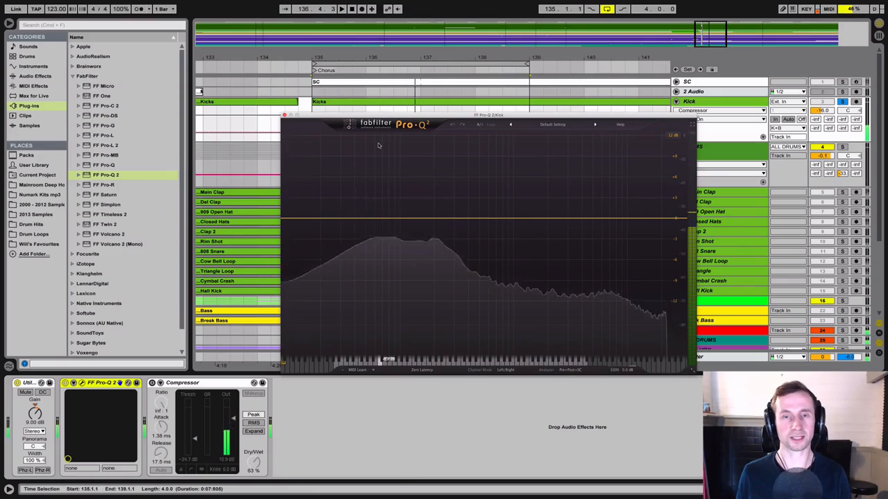
key(space)
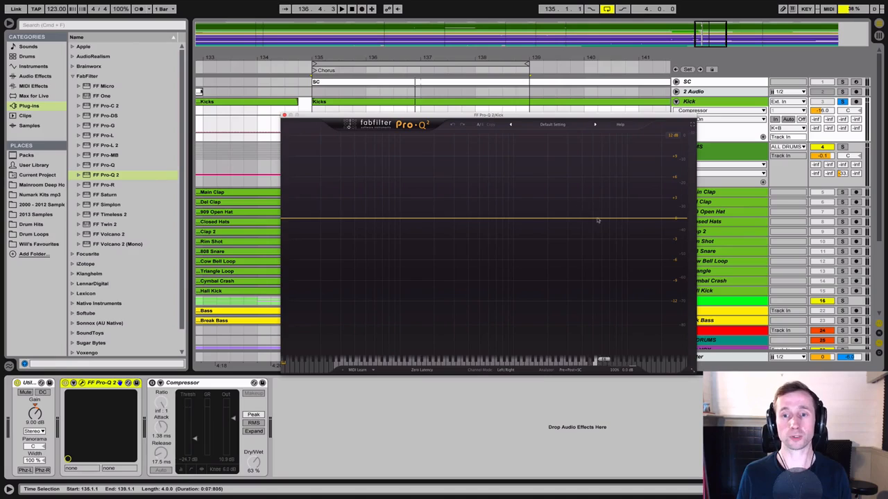
click(284, 116)
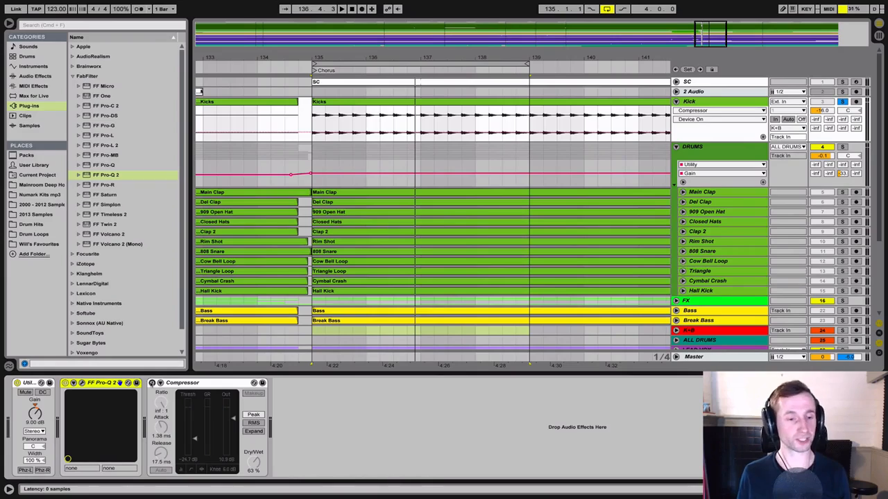
Step: Audition the kick with the Compressor bypassed and then leave the Compressor enabled during loop playback
click(152, 383)
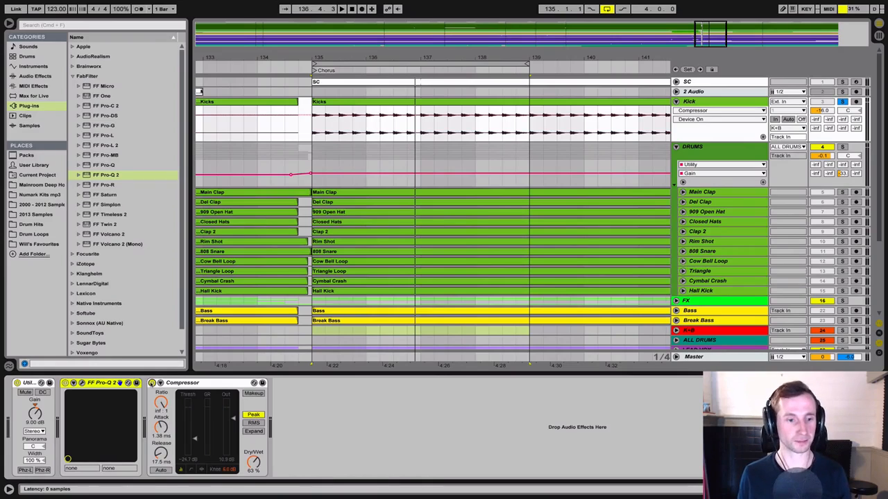
click(152, 382)
key(space)
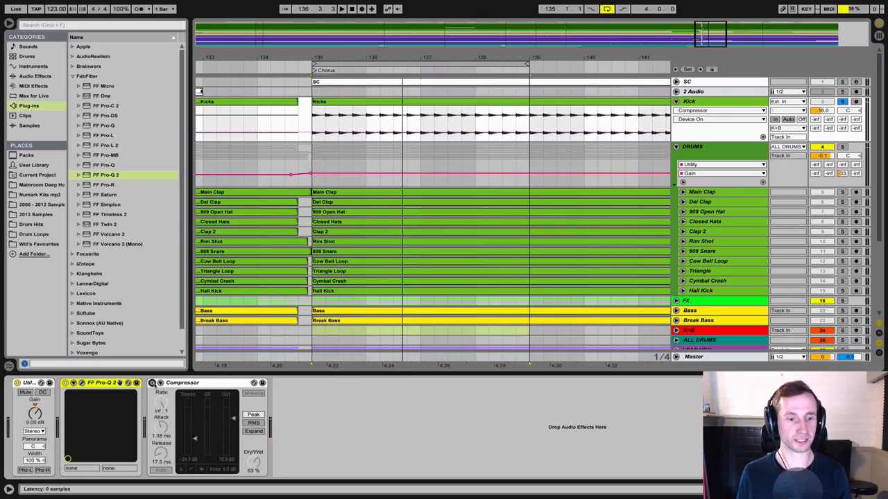
key(space)
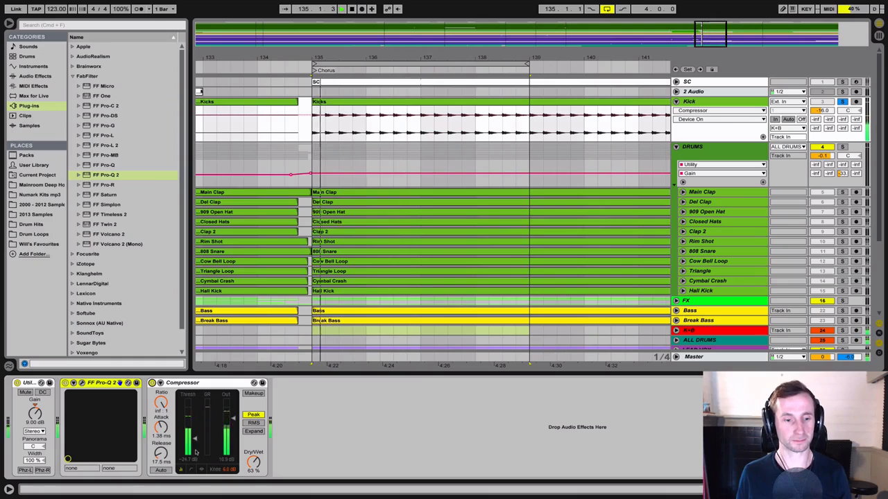
Step: Set the Compressor to 100 % wet and its threshold to -30.0 dB, briefly trying Makeup and leaving it off
drag(253, 462, 253, 423)
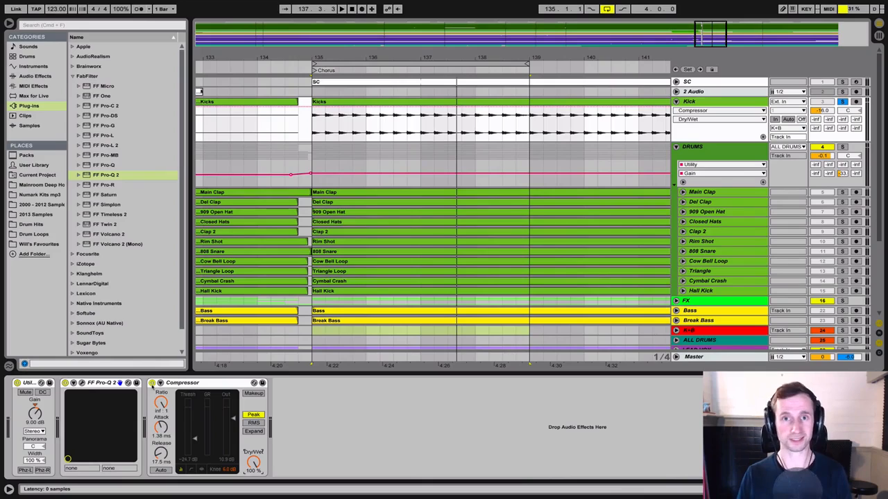
key(space)
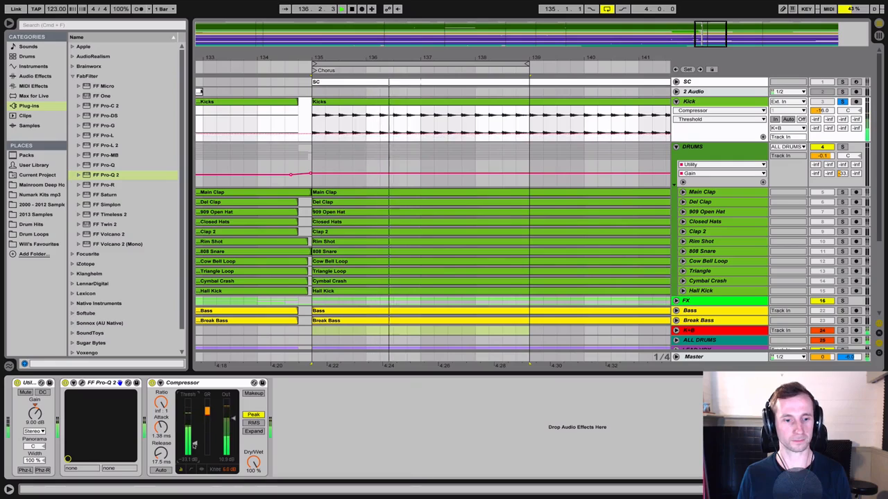
click(251, 393)
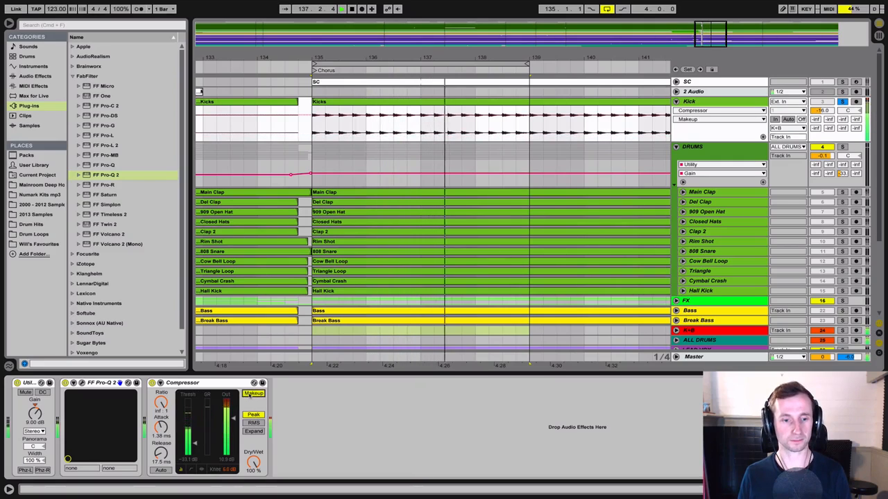
click(251, 394)
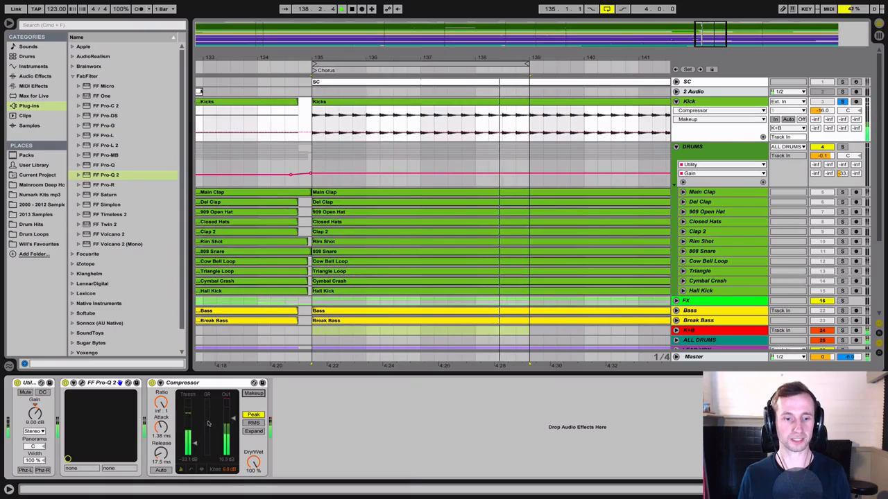
click(194, 441)
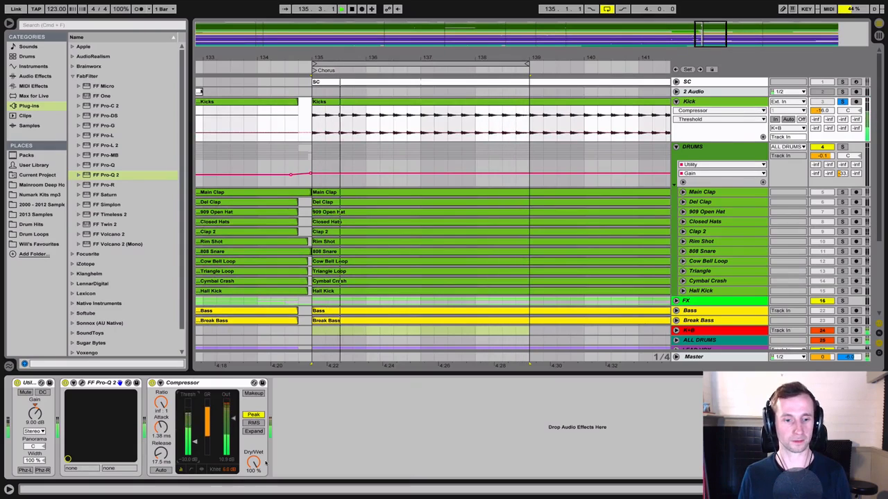
Step: Lower the Compressor's Dry/Wet to 0 % and bring it back up to 61 % while listening to the kick
click(254, 463)
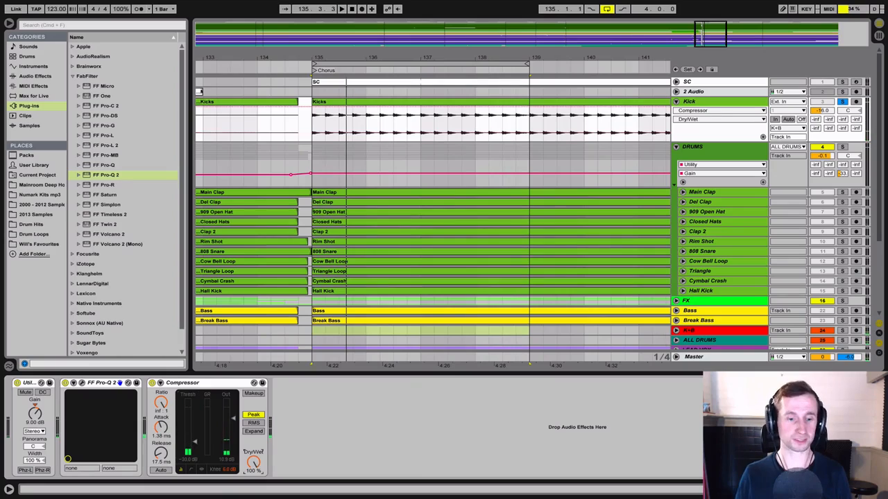
drag(253, 458, 253, 489)
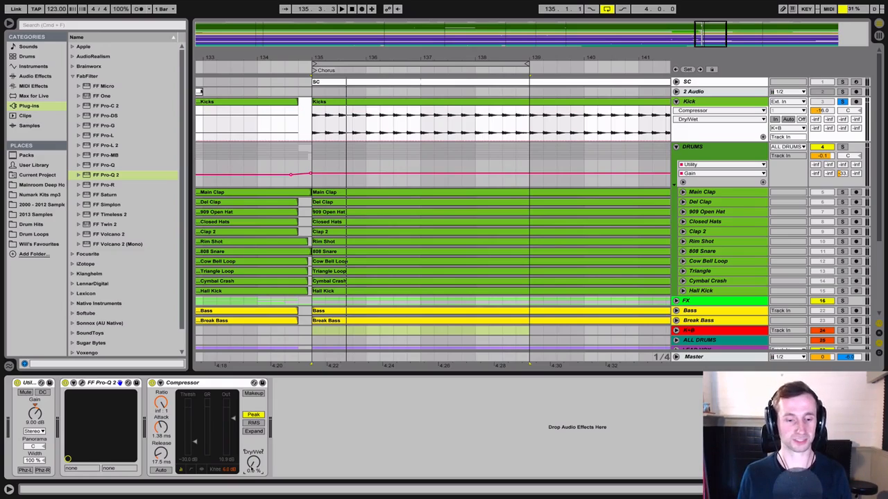
key(space)
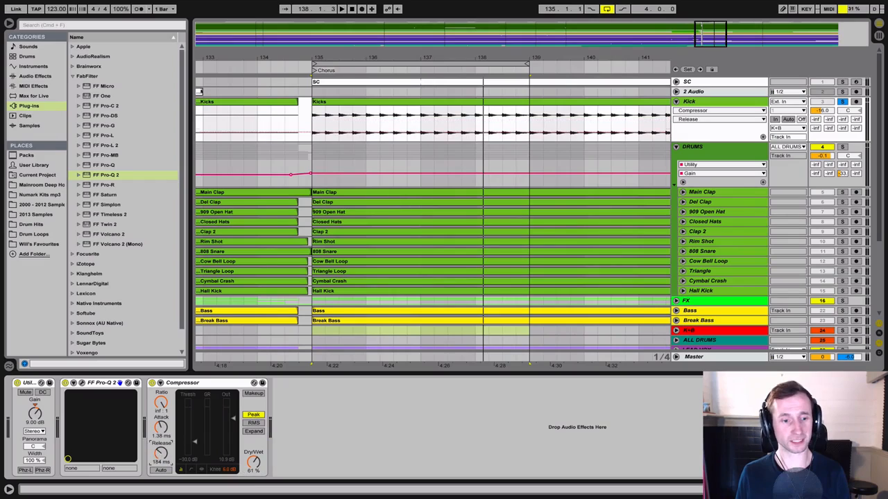
Step: Audition a 0.01 ms attack and a 1.00 ms release on the Compressor, and settle on a 1.27 ms attack and 27.7 ms release
drag(161, 424, 161, 430)
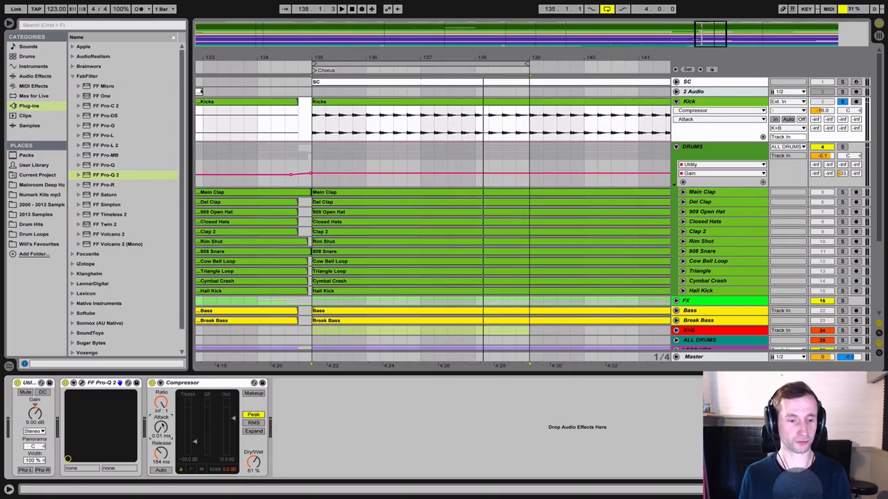
key(space)
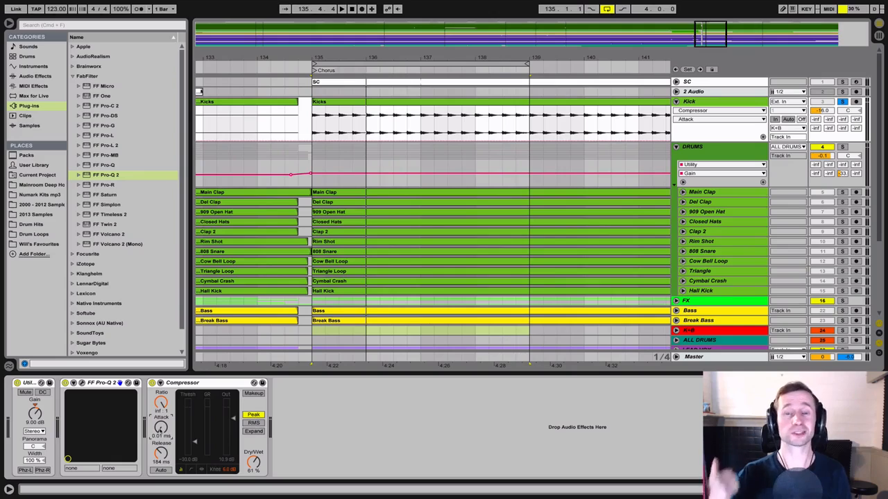
key(space)
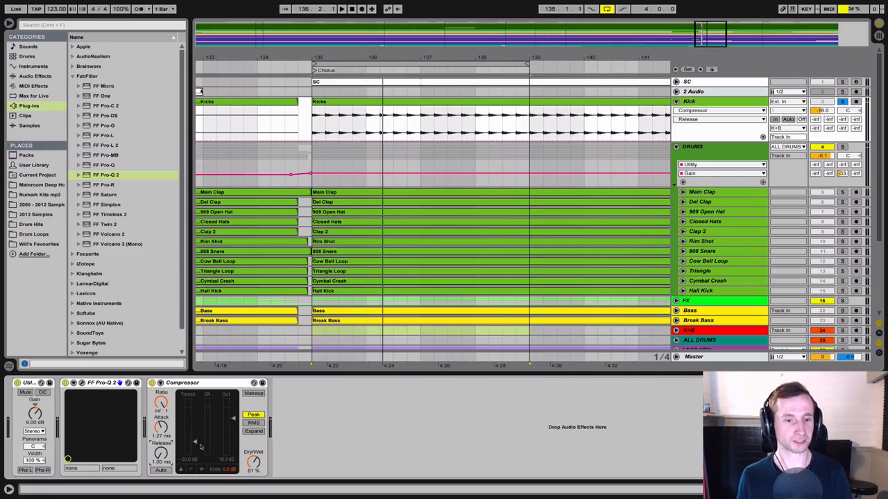
click(235, 420)
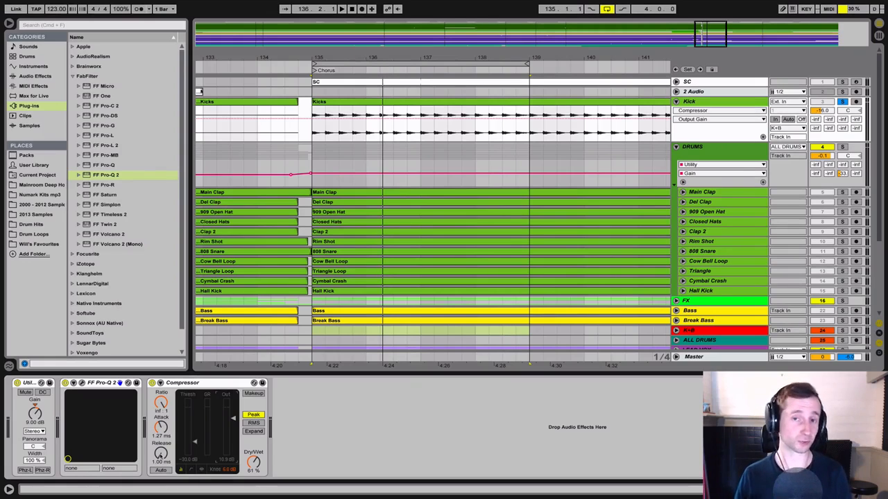
click(160, 454)
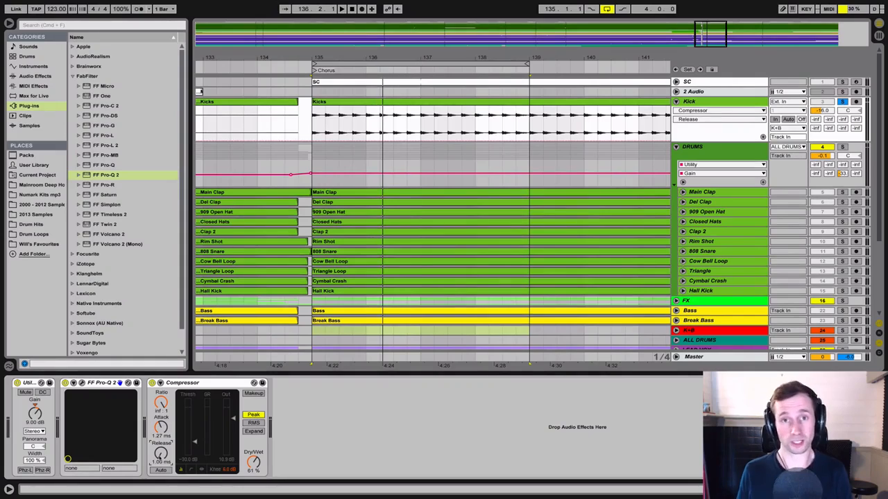
key(space)
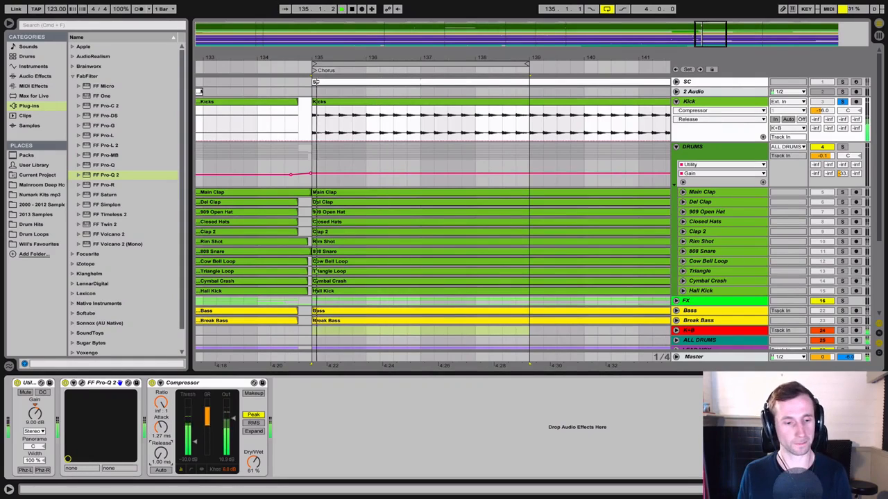
drag(160, 454, 160, 446)
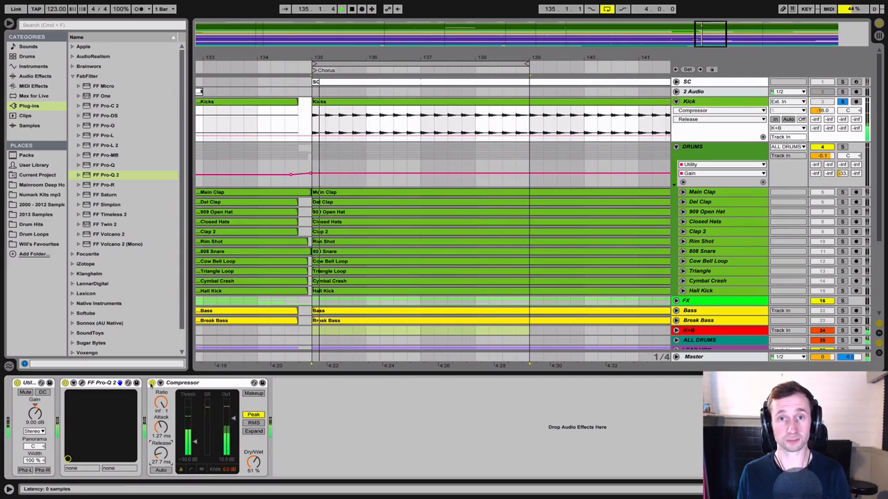
Step: Compare the playing kick with the Compressor bypassed and enabled, leaving it enabled
click(151, 383)
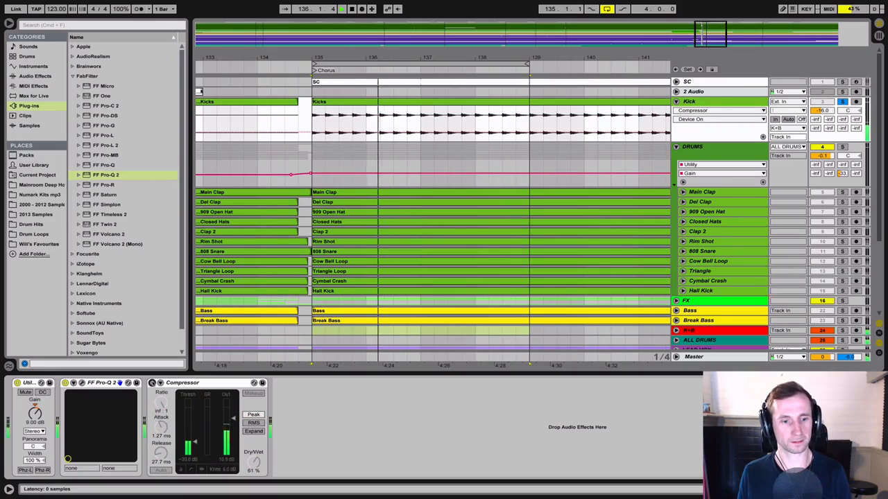
click(152, 383)
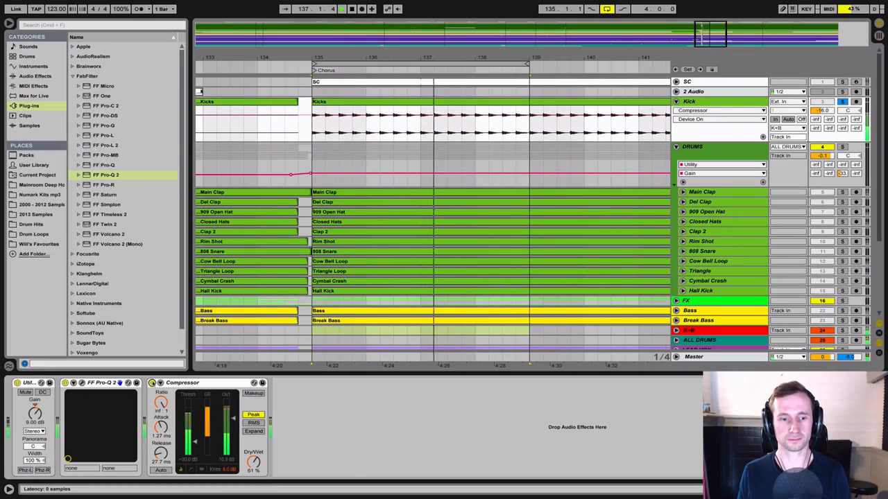
click(152, 383)
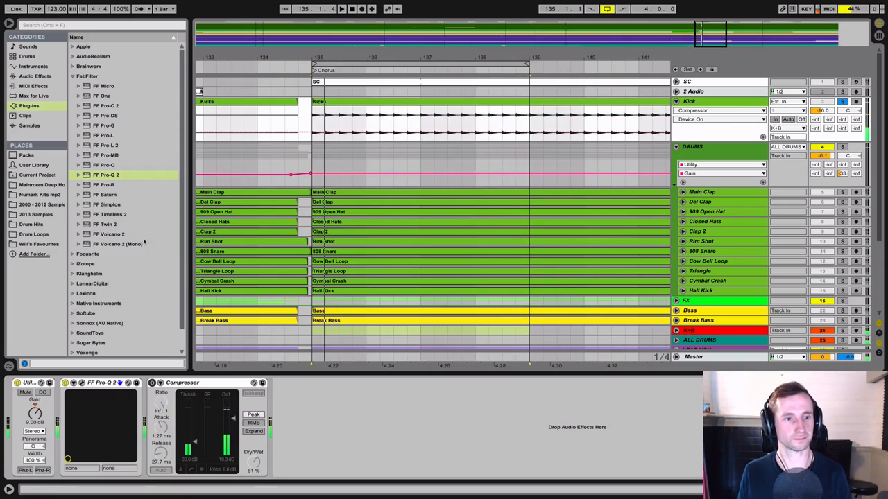
click(152, 383)
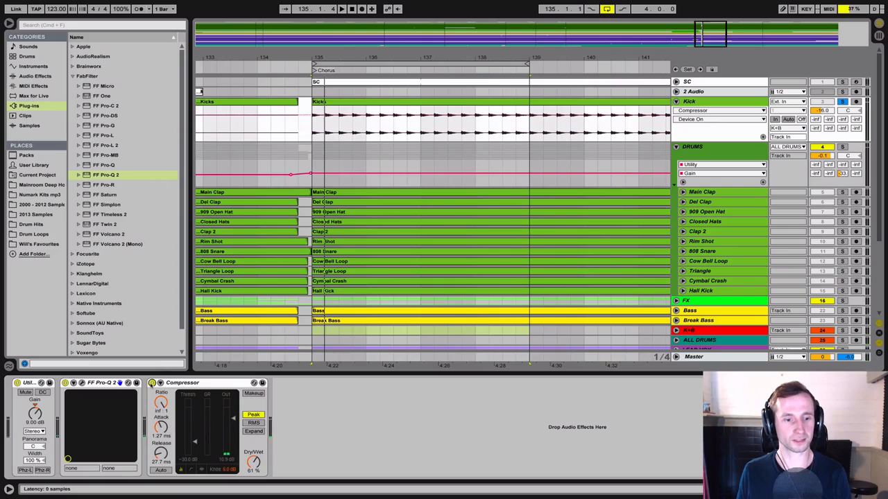
Step: Add a second FF Pro-Q 2 after the Compressor on the Kick track and play the loop through it
click(87, 176)
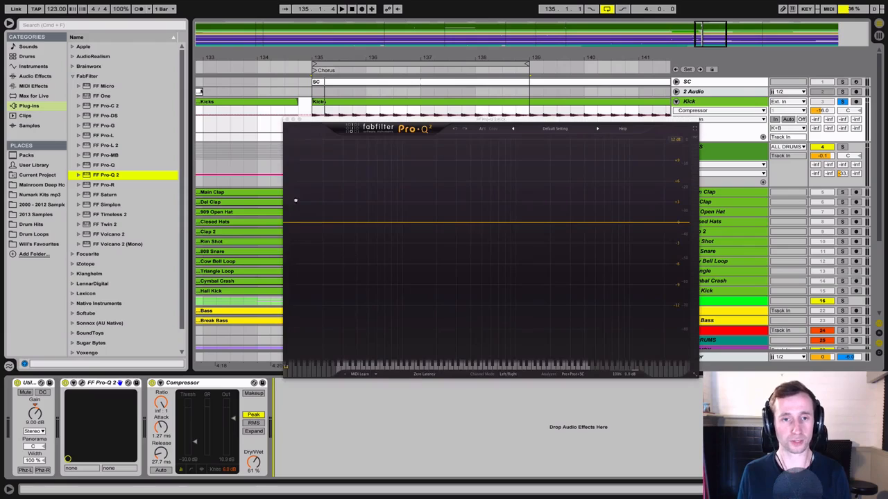
key(Return)
key(space)
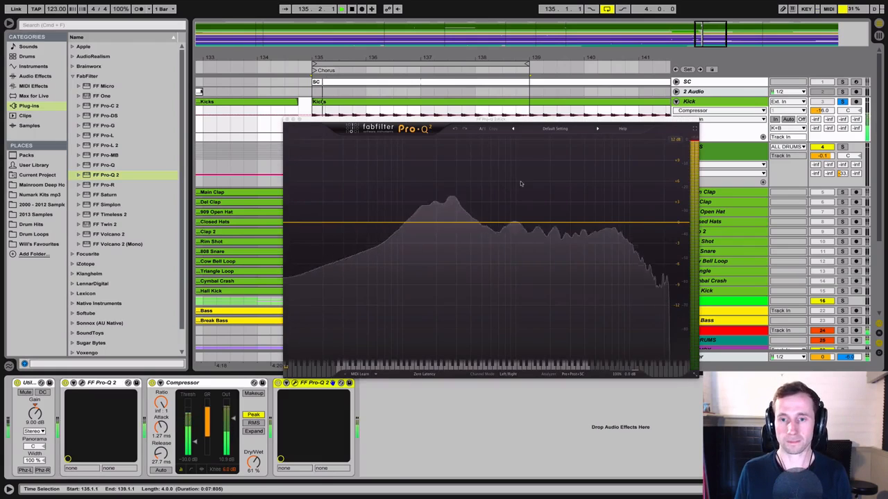
Step: Add a high cut rolling off the kick's highs and a bell band at about 73 Hz in the second Pro-Q 2, and close its window
double_click(677, 223)
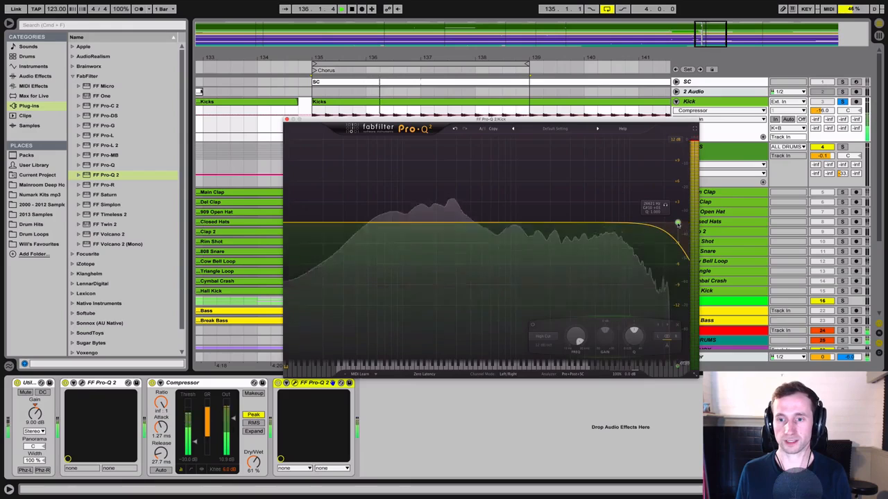
drag(677, 223, 604, 217)
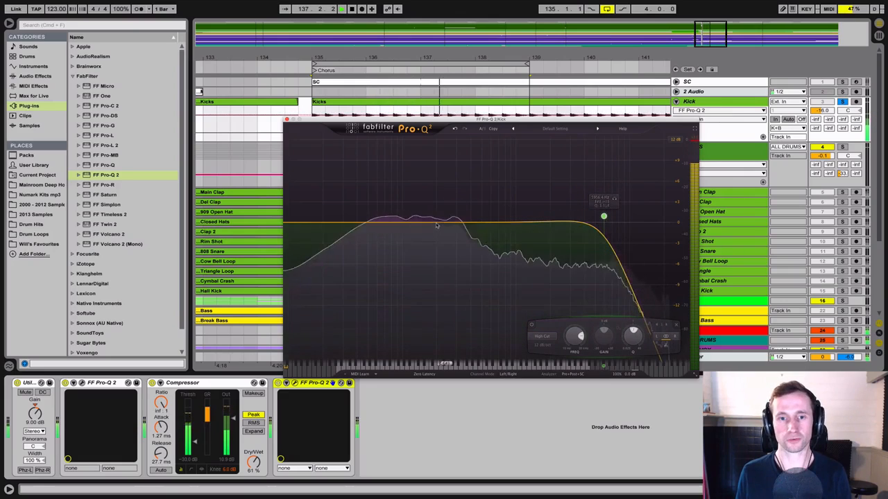
drag(435, 223, 386, 222)
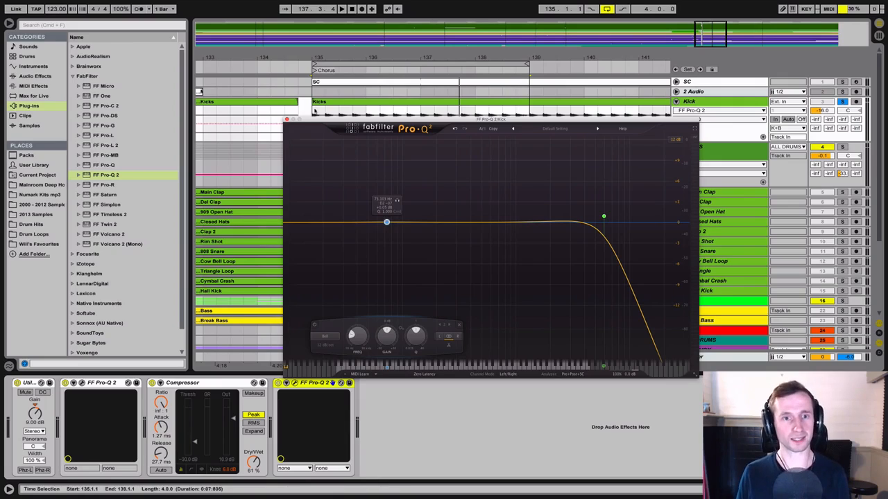
click(286, 119)
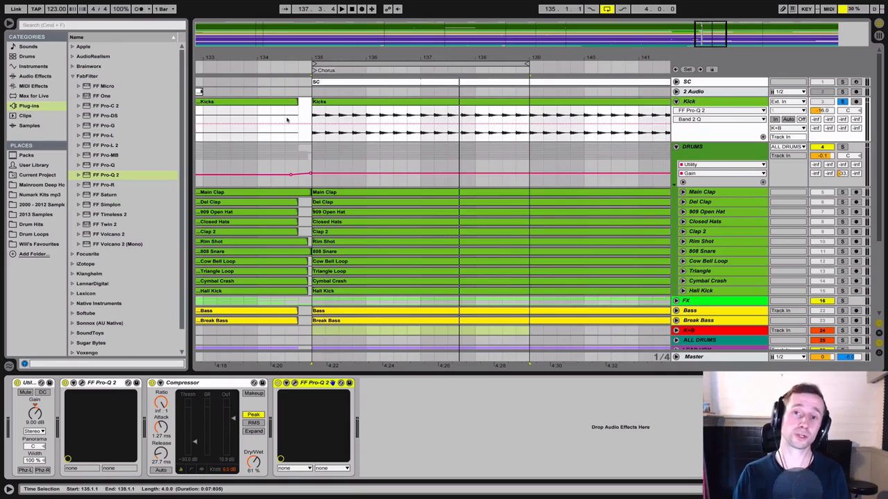